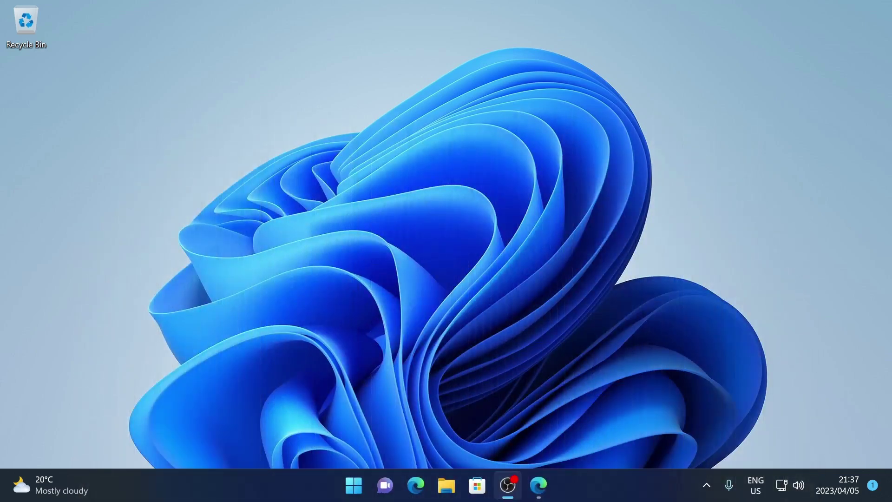
left_click(538, 485)
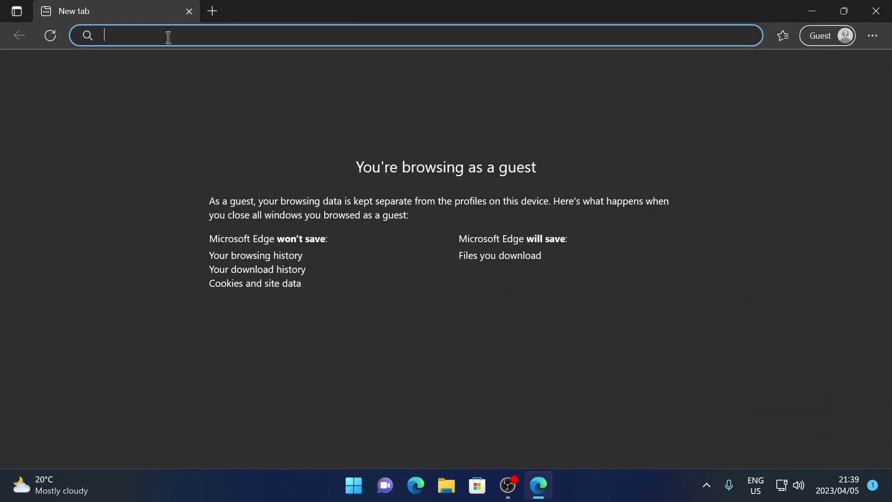
type("www.n")
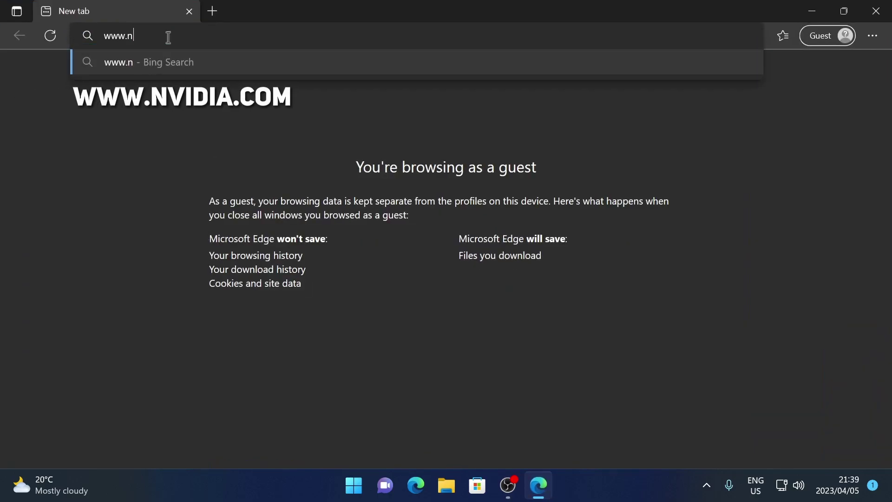
type("vidia.com")
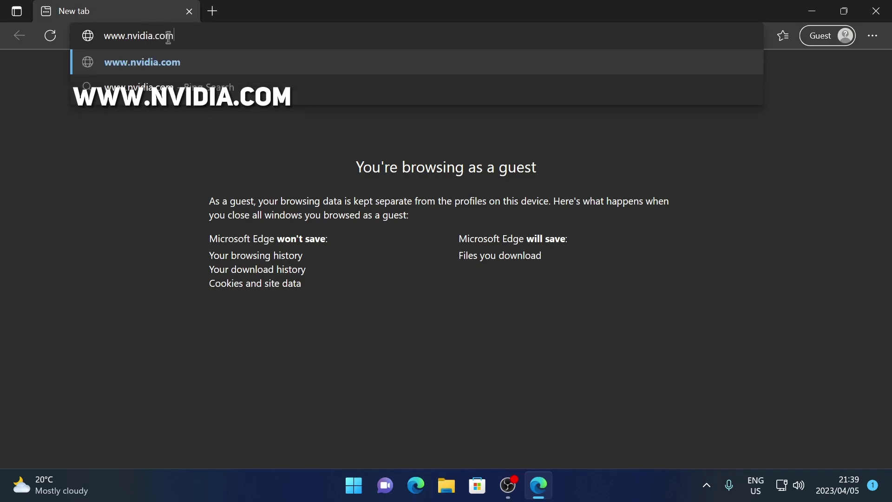
key("Return")
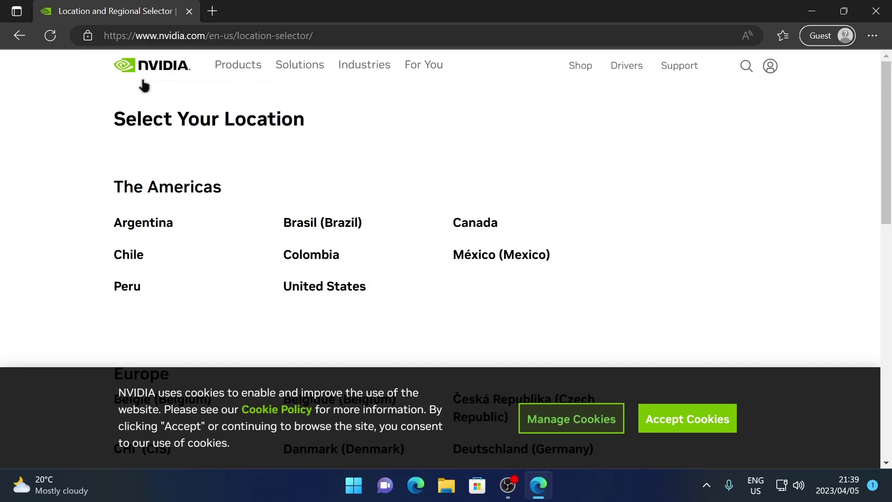
Step: Open the NVIDIA Drivers page and scroll down to the product selection form
left_click(624, 67)
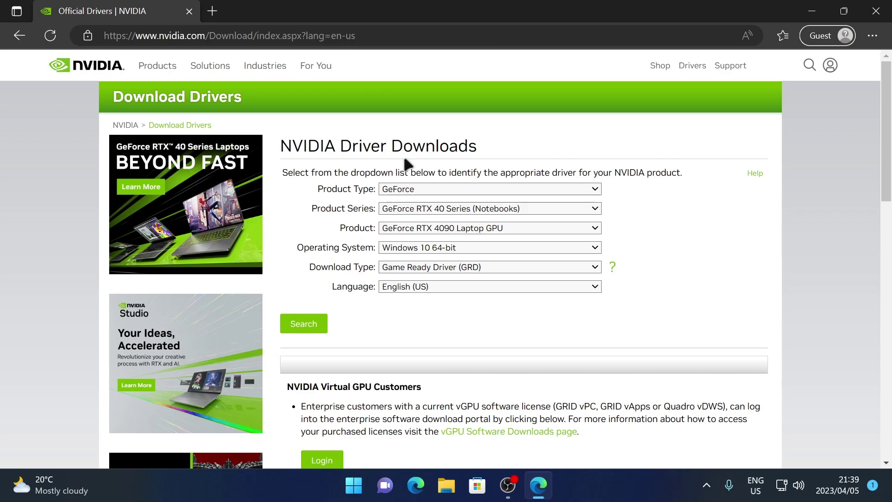
scroll(553, 185, "down", 1)
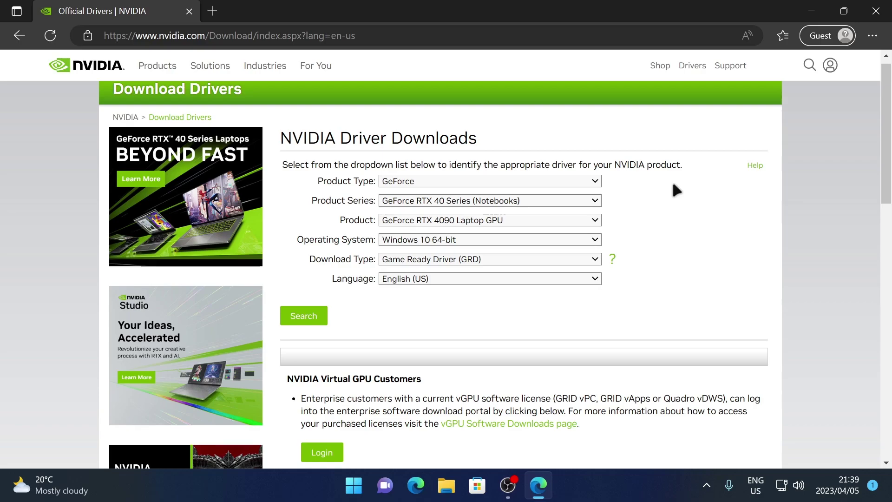
Step: Search for the GeForce RTX 30 Series RTX 3060 Game Ready Driver for Windows 11
left_click(460, 180)
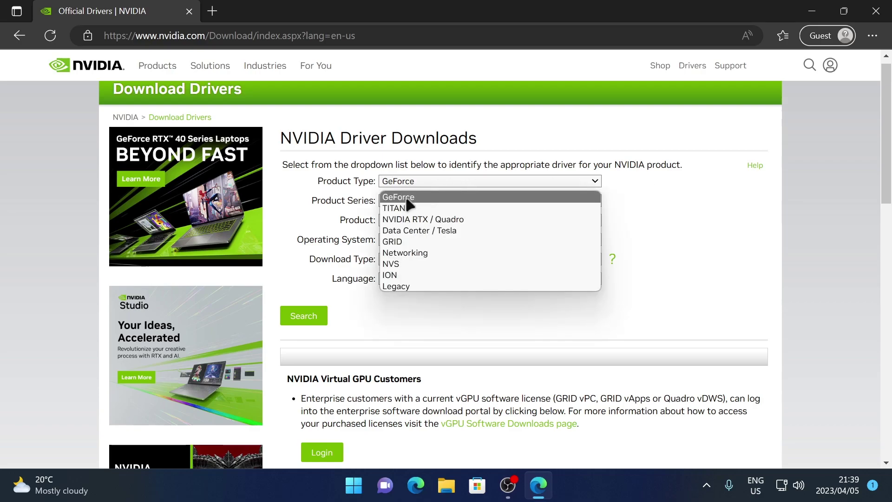
left_click(445, 197)
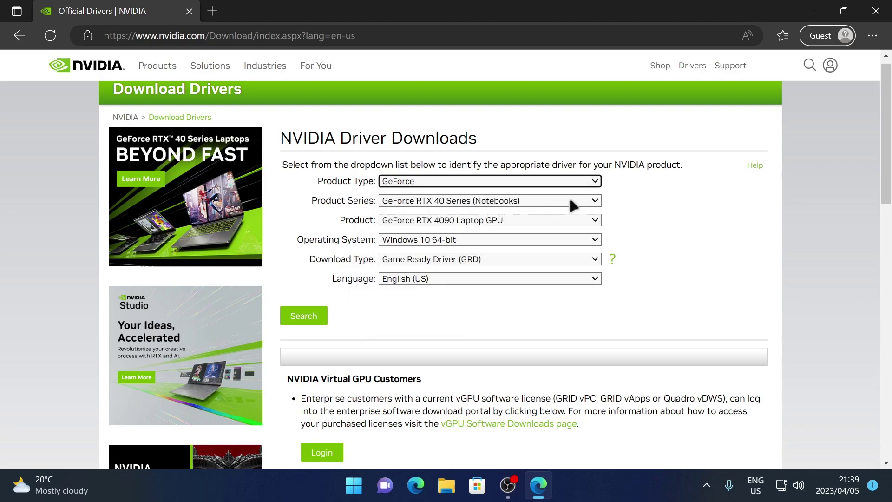
left_click(441, 203)
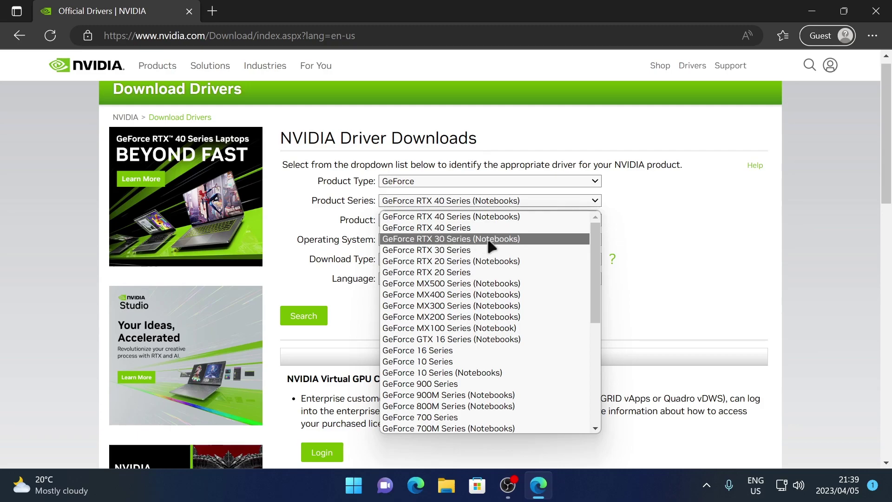
left_click(446, 250)
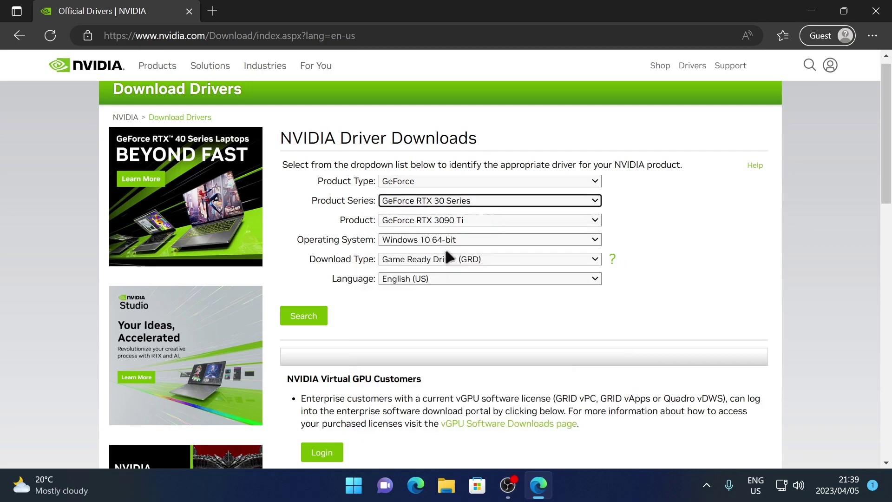
left_click(595, 219)
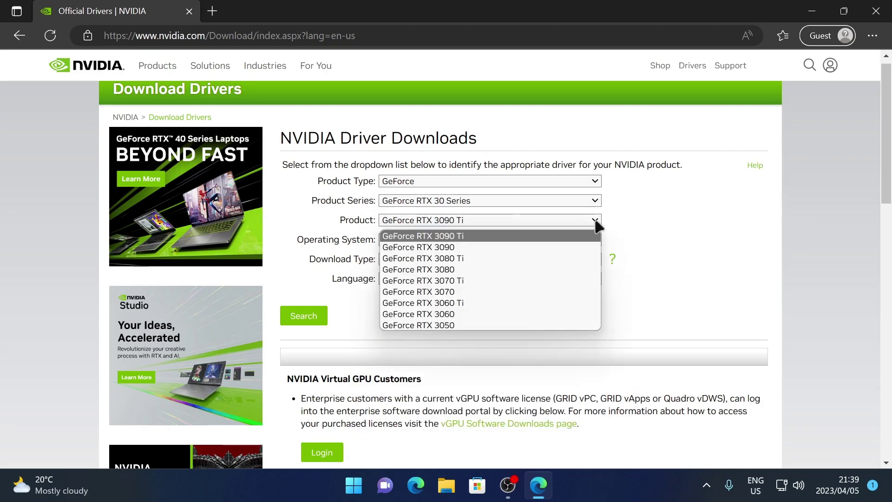
left_click(470, 314)
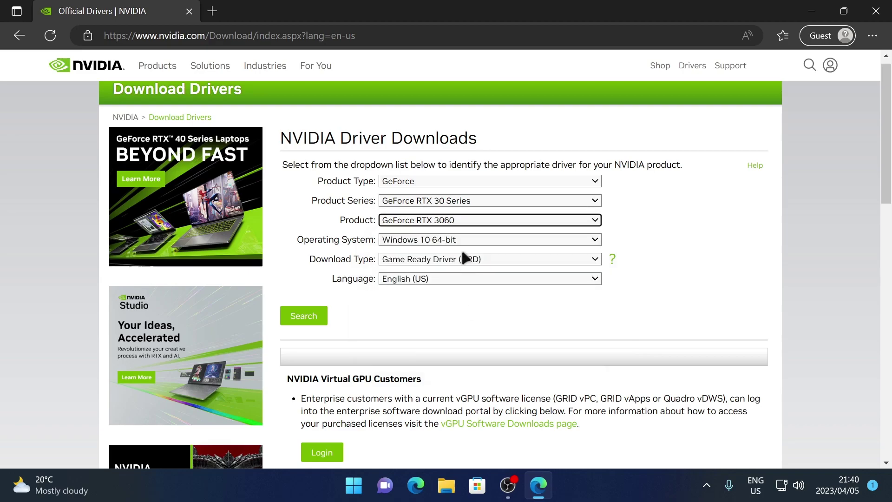
left_click(521, 238)
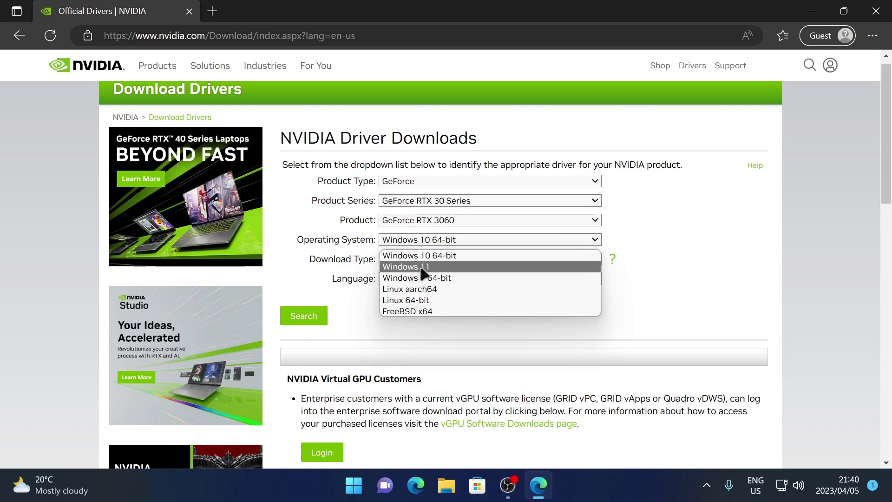
left_click(442, 266)
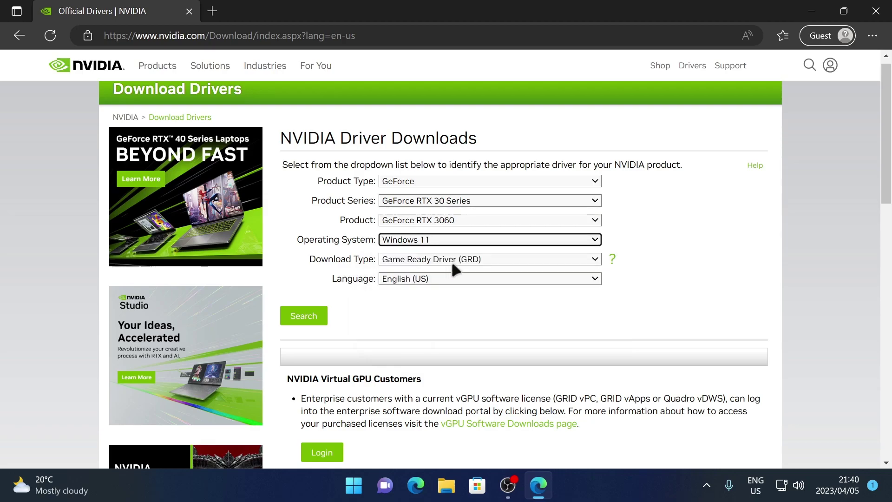
left_click(484, 259)
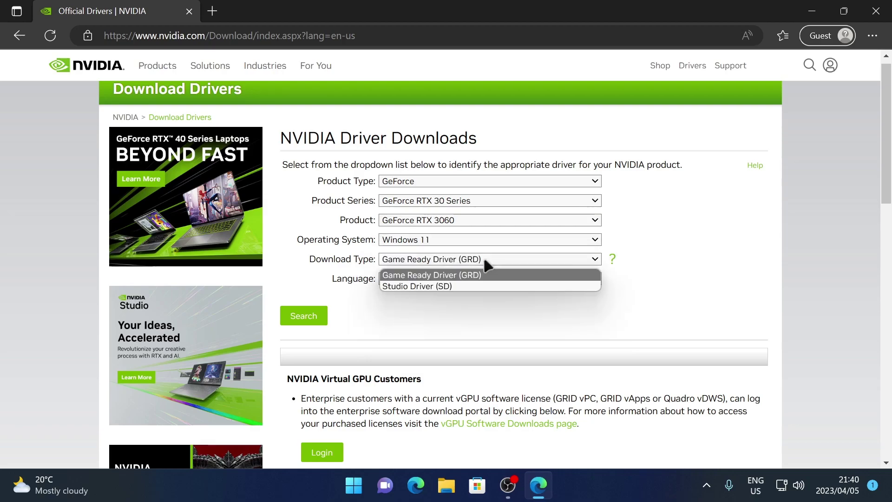
left_click(440, 276)
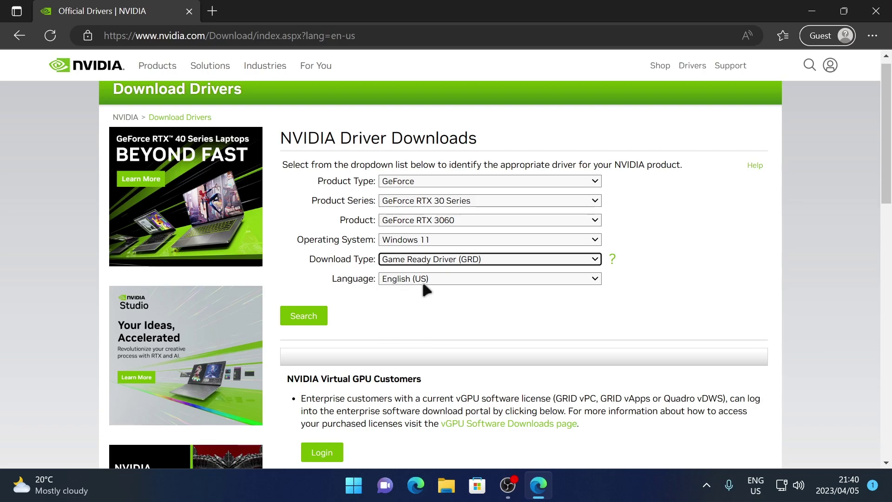
left_click(321, 315)
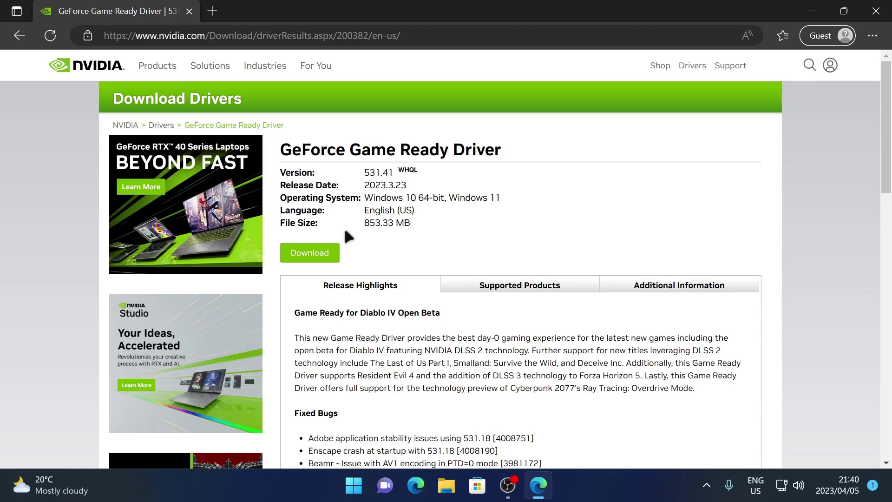
Step: Download the 531.41 driver package, confirm the download, and run the downloaded file
left_click(307, 256)
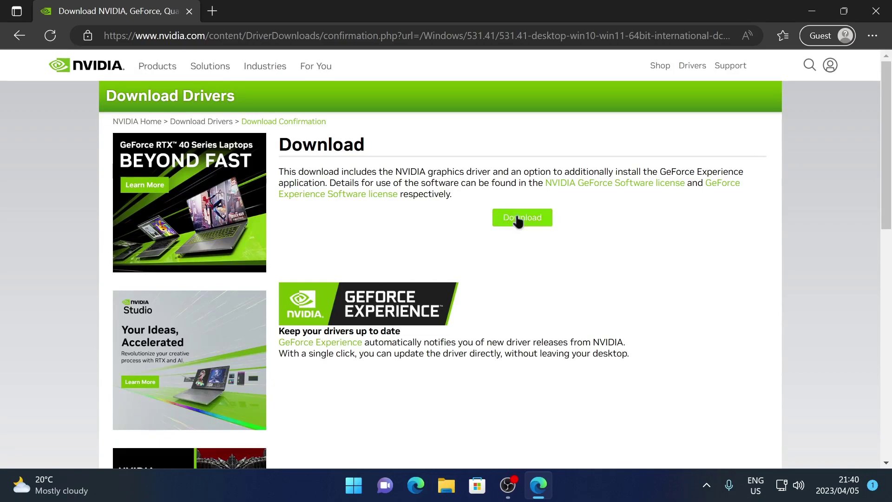
left_click(517, 222)
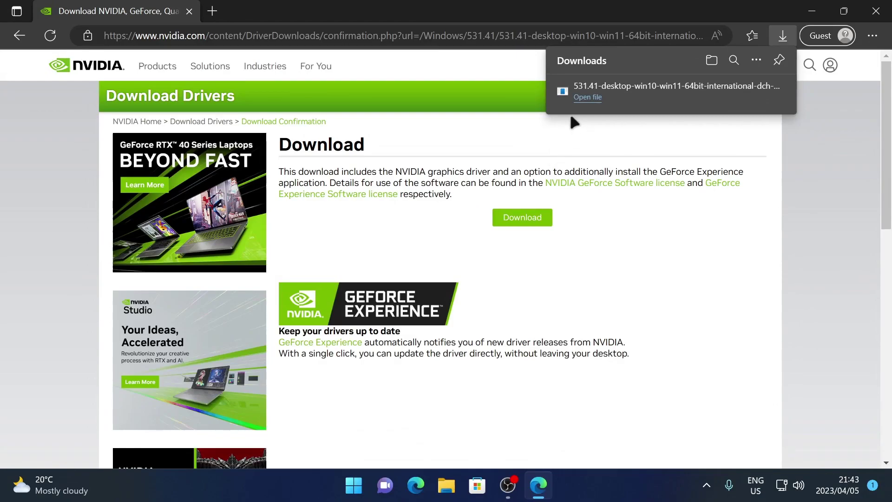
left_click(586, 99)
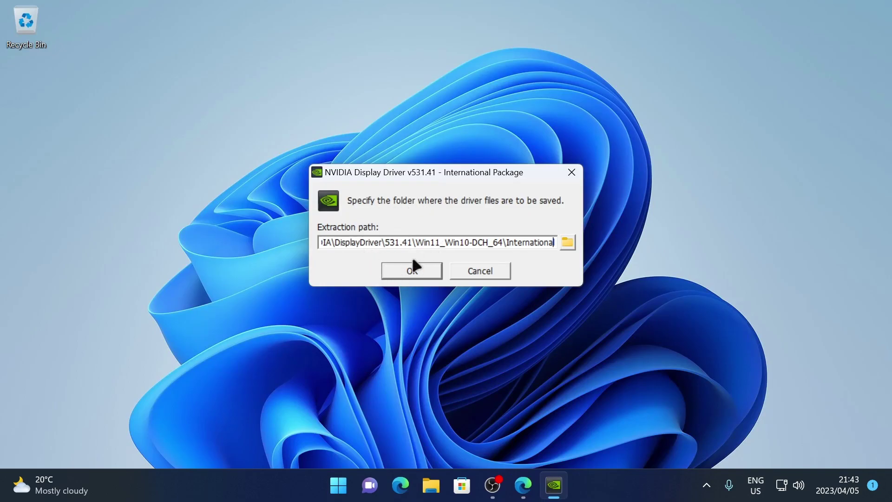
Step: Accept the default extraction folder so the 531.41 driver files unpack and the installer starts
left_click(412, 273)
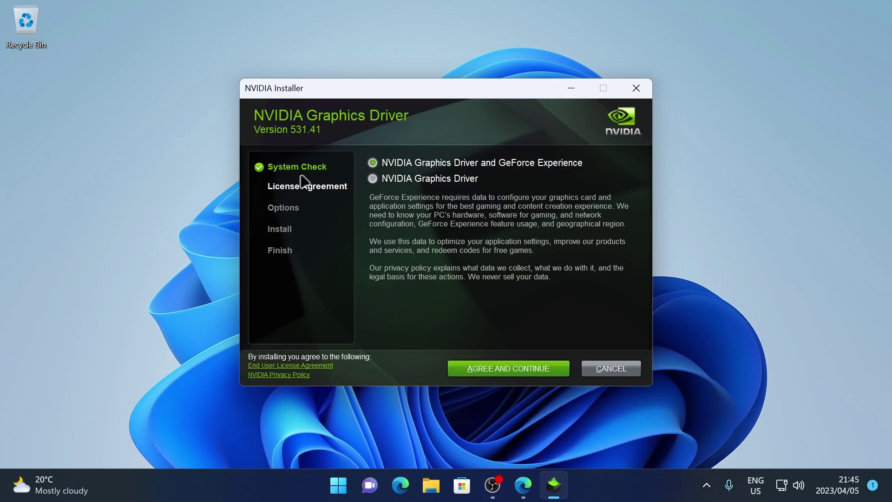
Step: Choose NVIDIA Graphics Driver only, accept the license, run the Express install, and close the installer
left_click(373, 180)
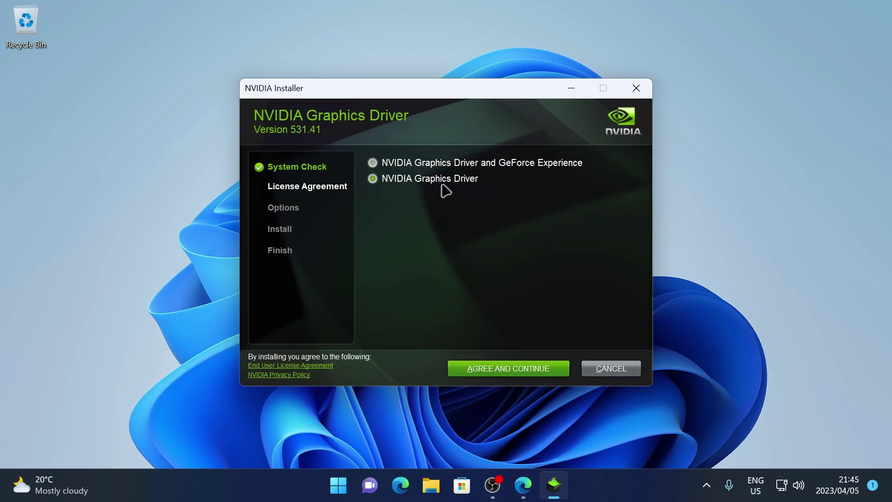
left_click(504, 370)
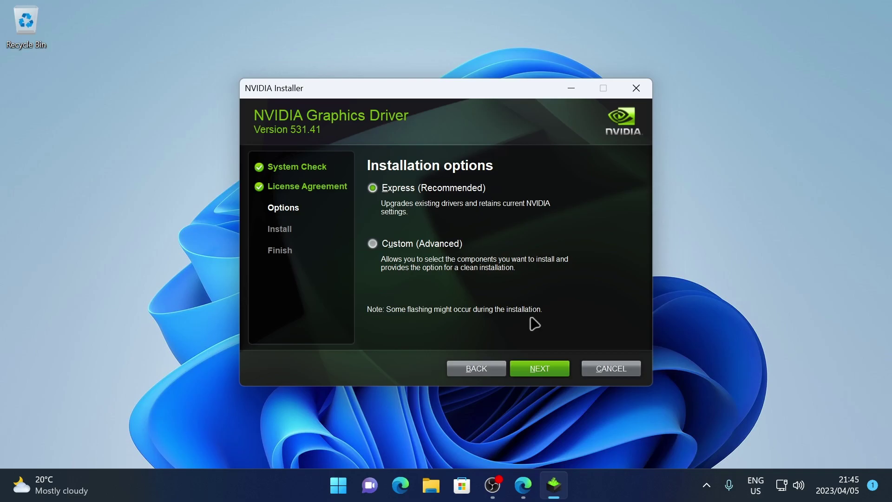
left_click(540, 370)
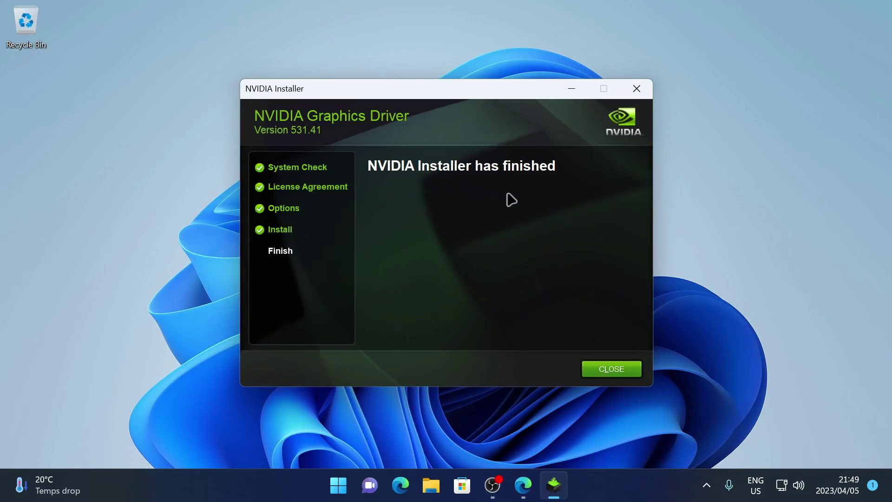
left_click(611, 369)
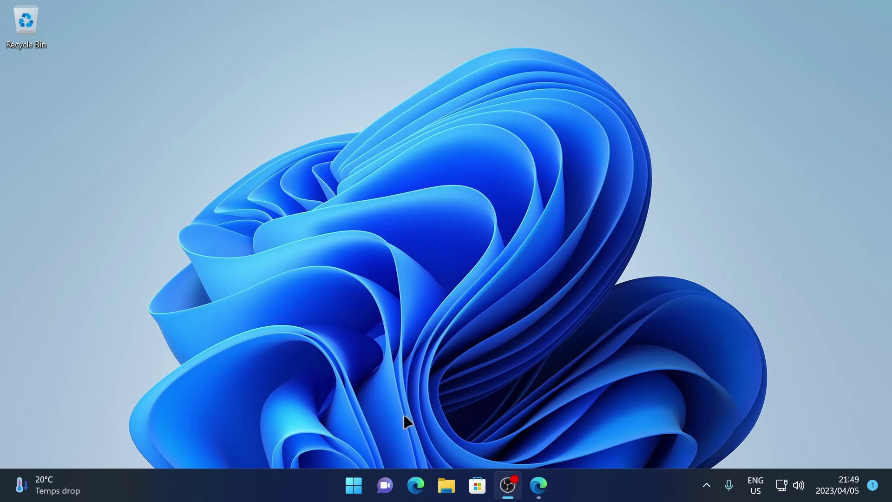
Step: Search for Device Manager from Start, open it, and reposition its window
left_click(353, 484)
left_click(335, 66)
type("device m")
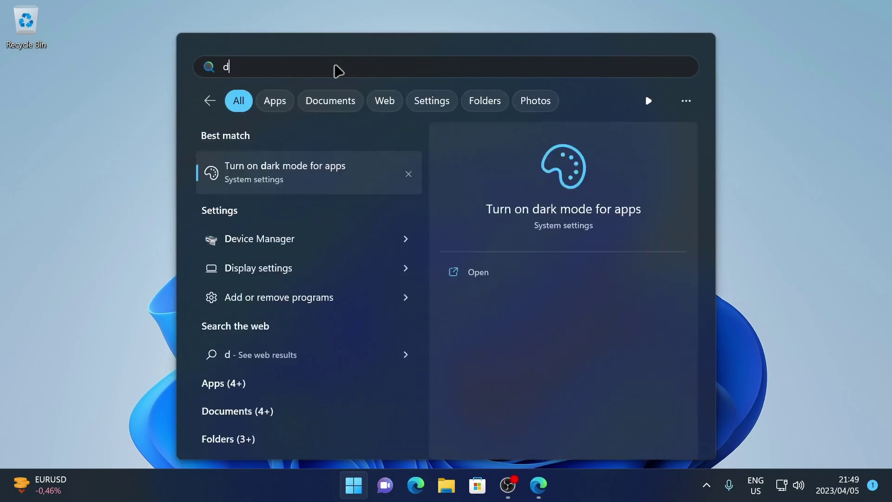
type("er")
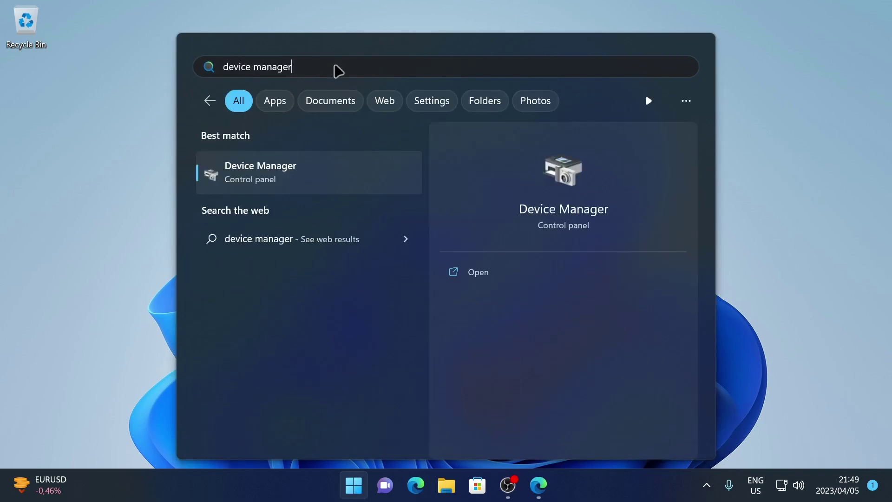
key("Return")
left_click_drag(223, 38, 326, 52)
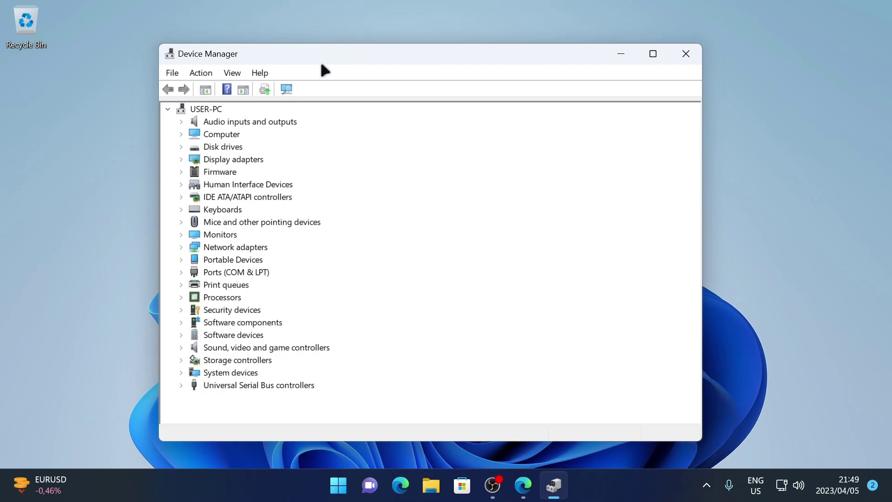
Step: Expand Display adapters, select the NVIDIA GeForce RTX 3060 entry, then close Device Manager
left_click(180, 160)
left_click(232, 172)
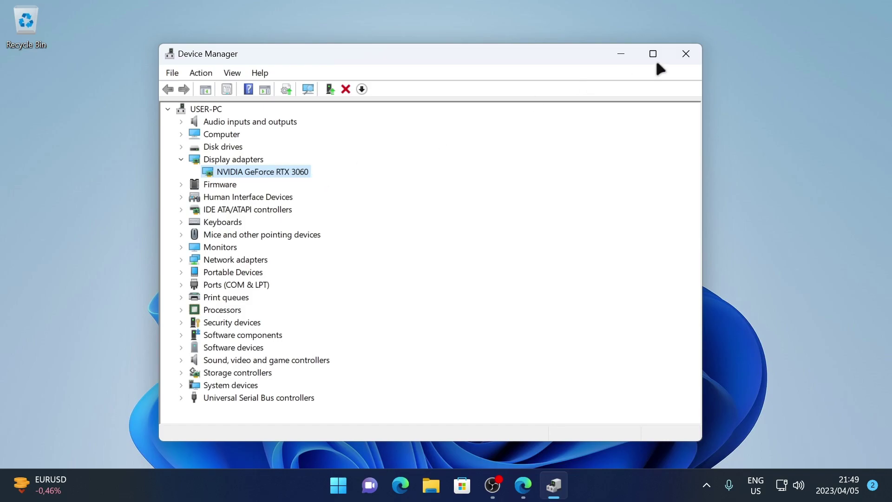
left_click(685, 54)
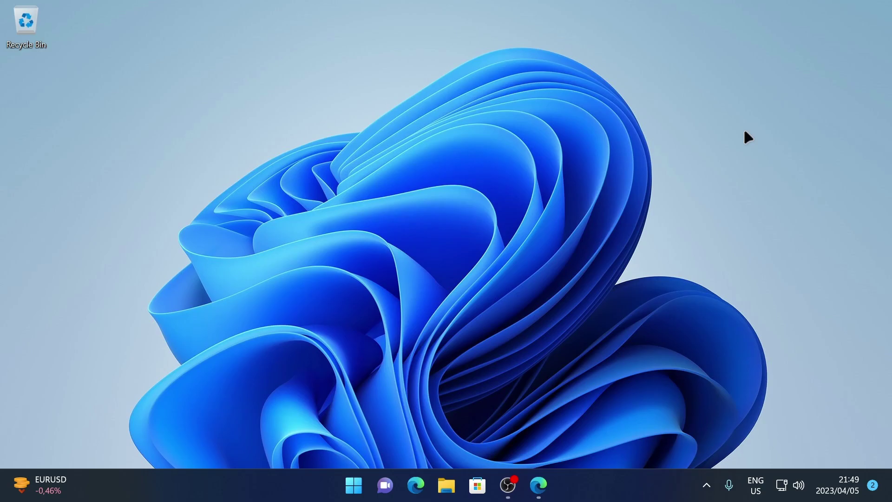